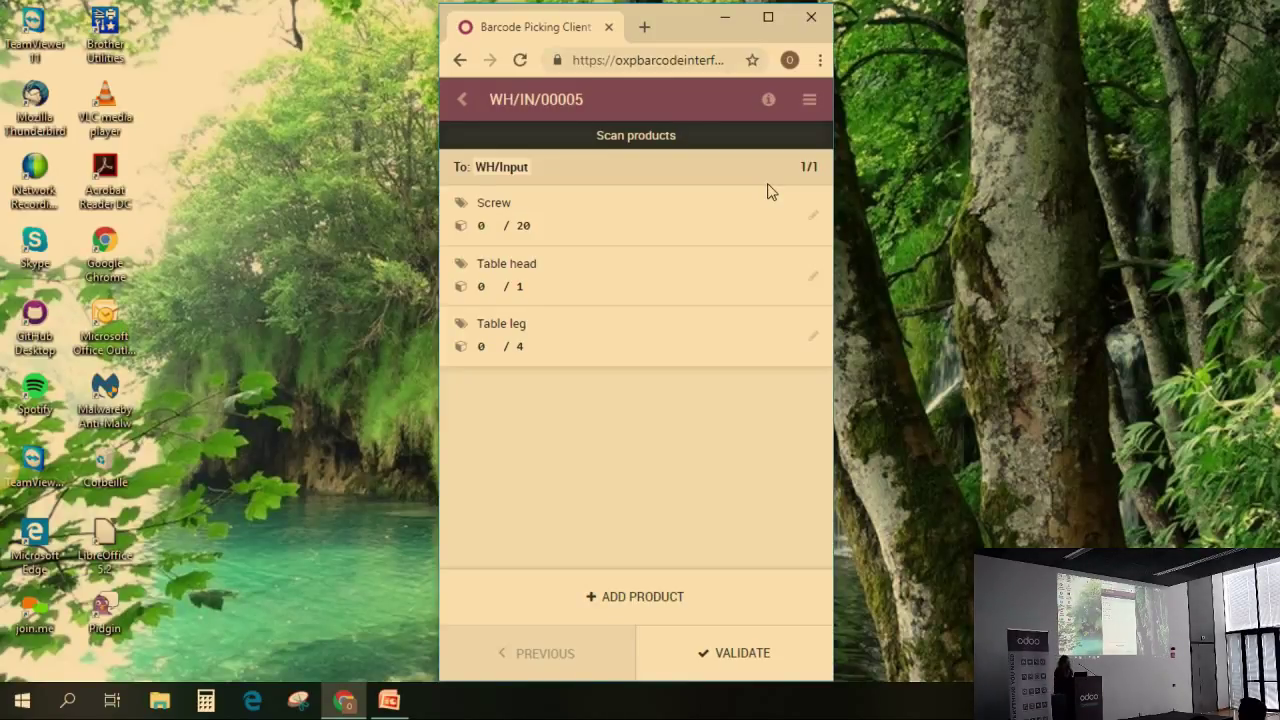
Step: Open the details of receipt WH/IN/00005 to view its scheduled date, status and moves
{"action": "left_click", "coordinate": [769, 101]}
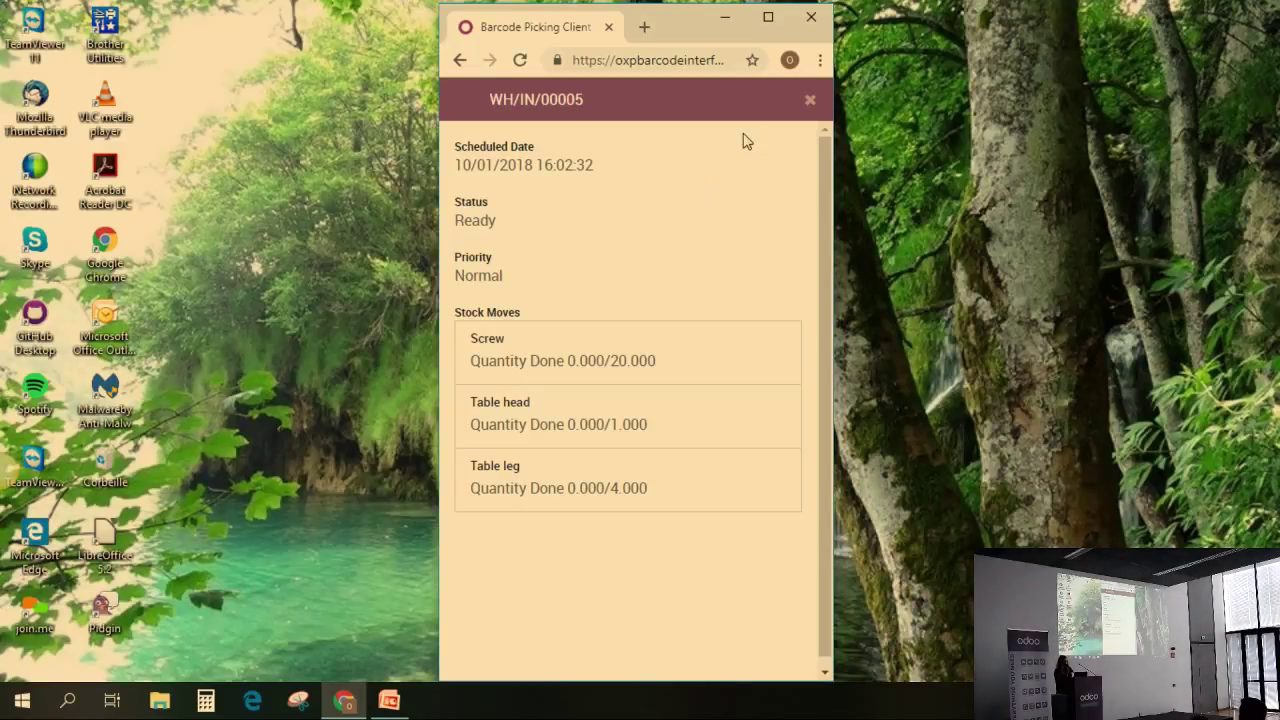
Step: Count 1 Table head, all 4 Table legs and one Screw as received
{"action": "left_click", "coordinate": [812, 101]}
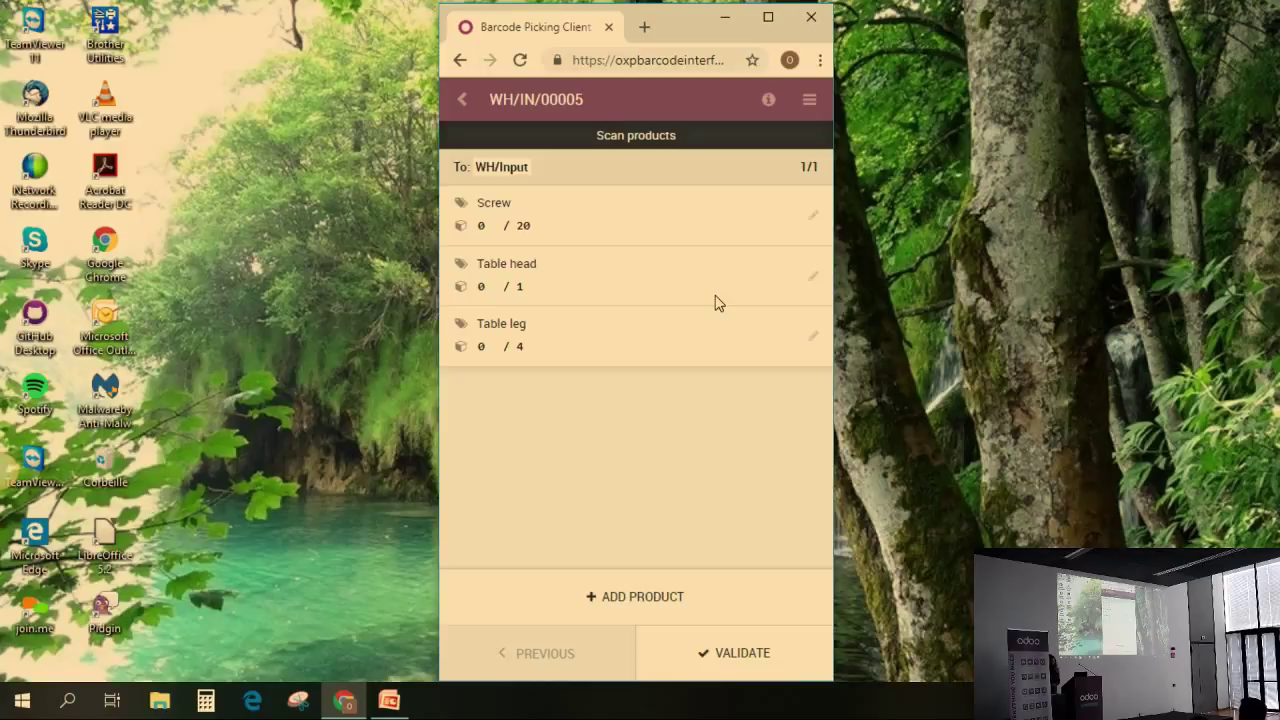
{"action": "left_click", "coordinate": [715, 303]}
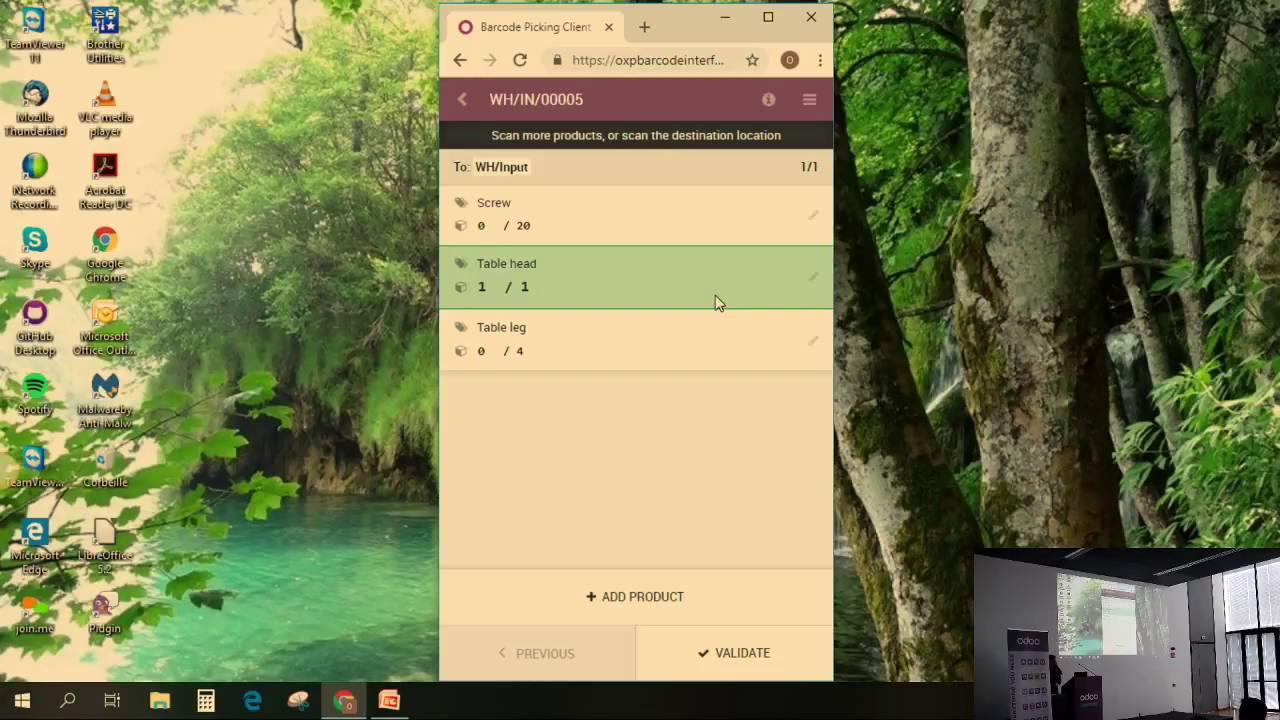
{"action": "key", "text": "Return"}
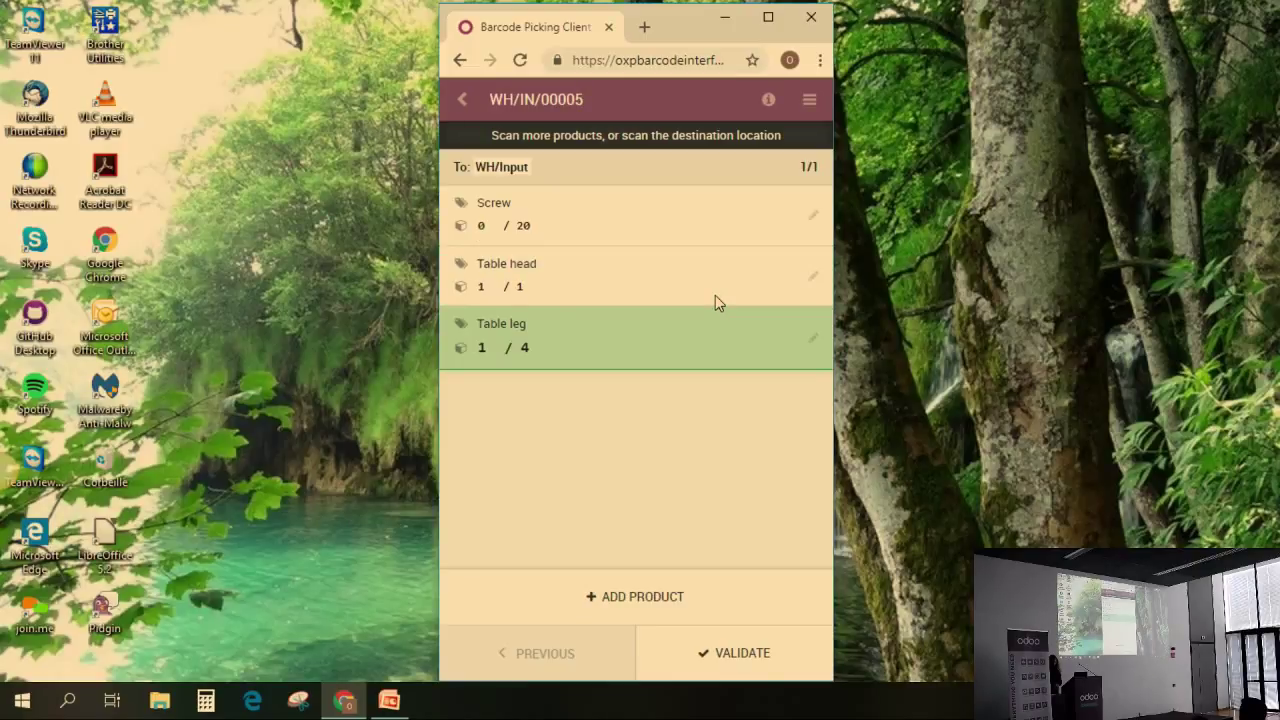
{"action": "key", "text": "Return"}
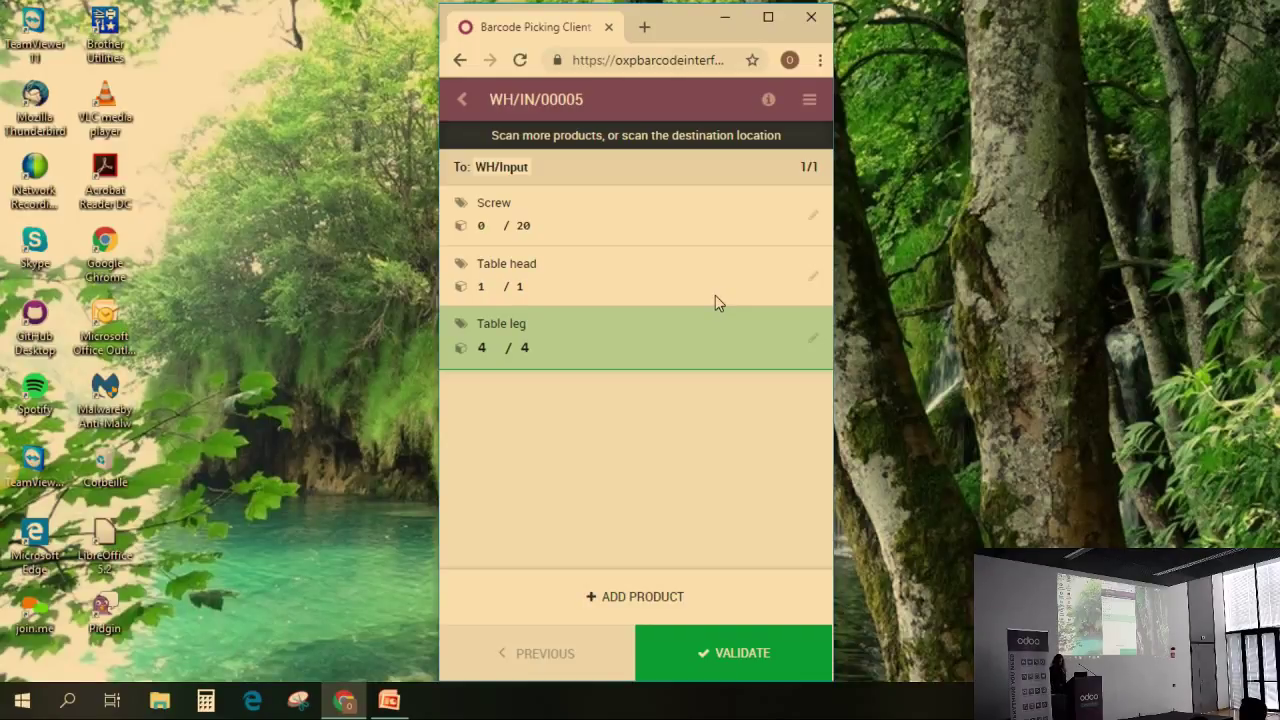
{"action": "key", "text": "Return"}
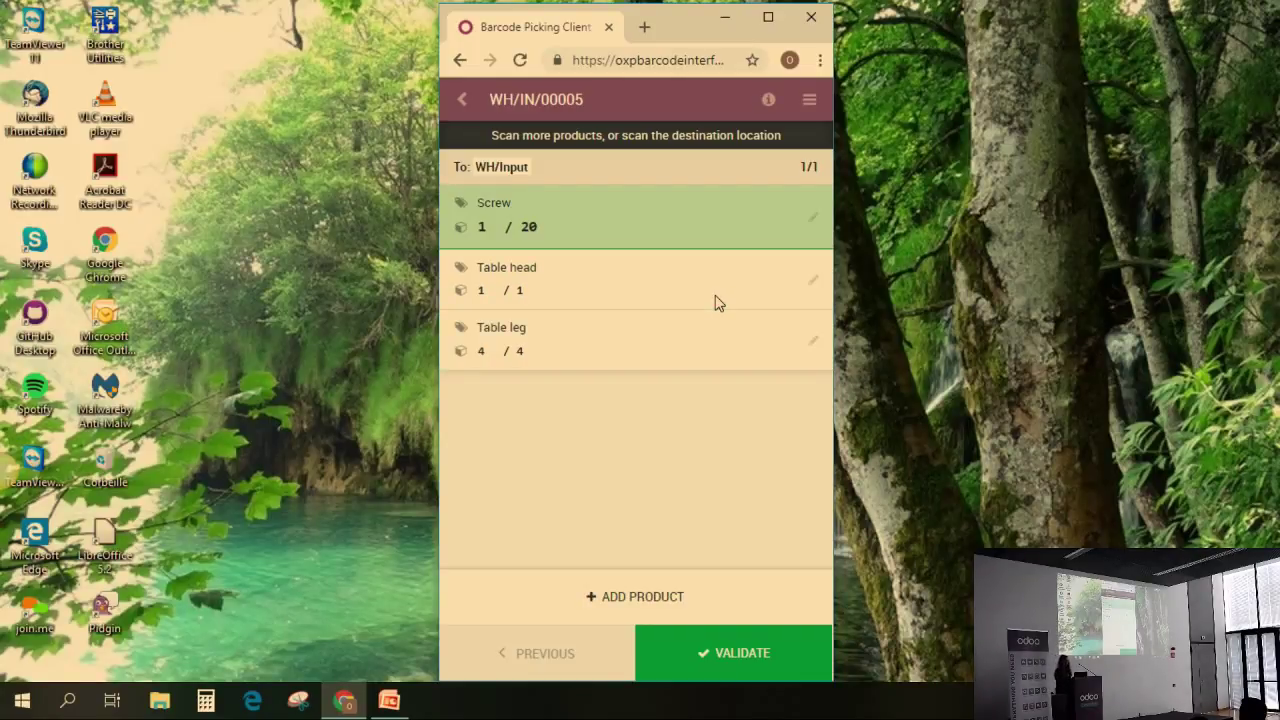
Step: Set the Screw received quantity to 20 and validate receipt WH/IN/00005
{"action": "left_click", "coordinate": [816, 220]}
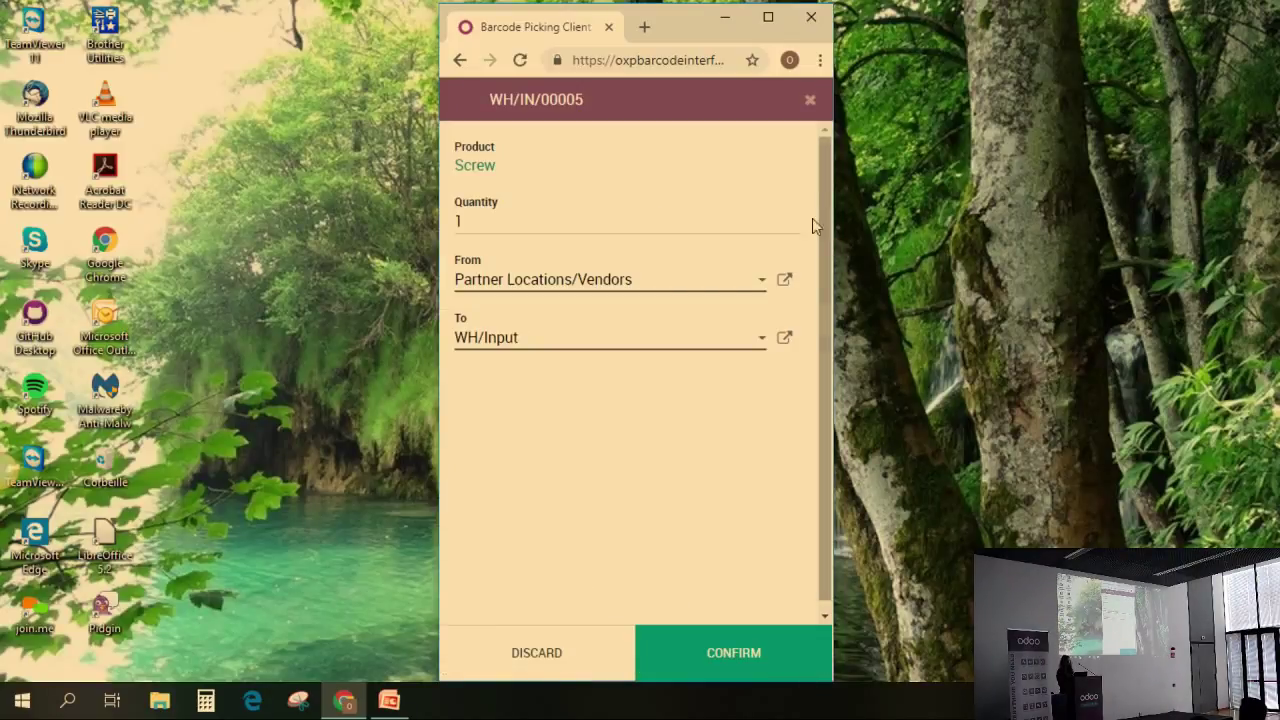
{"action": "left_click", "coordinate": [531, 226]}
{"action": "key", "text": "BackSpace"}
{"action": "type", "text": "2"}
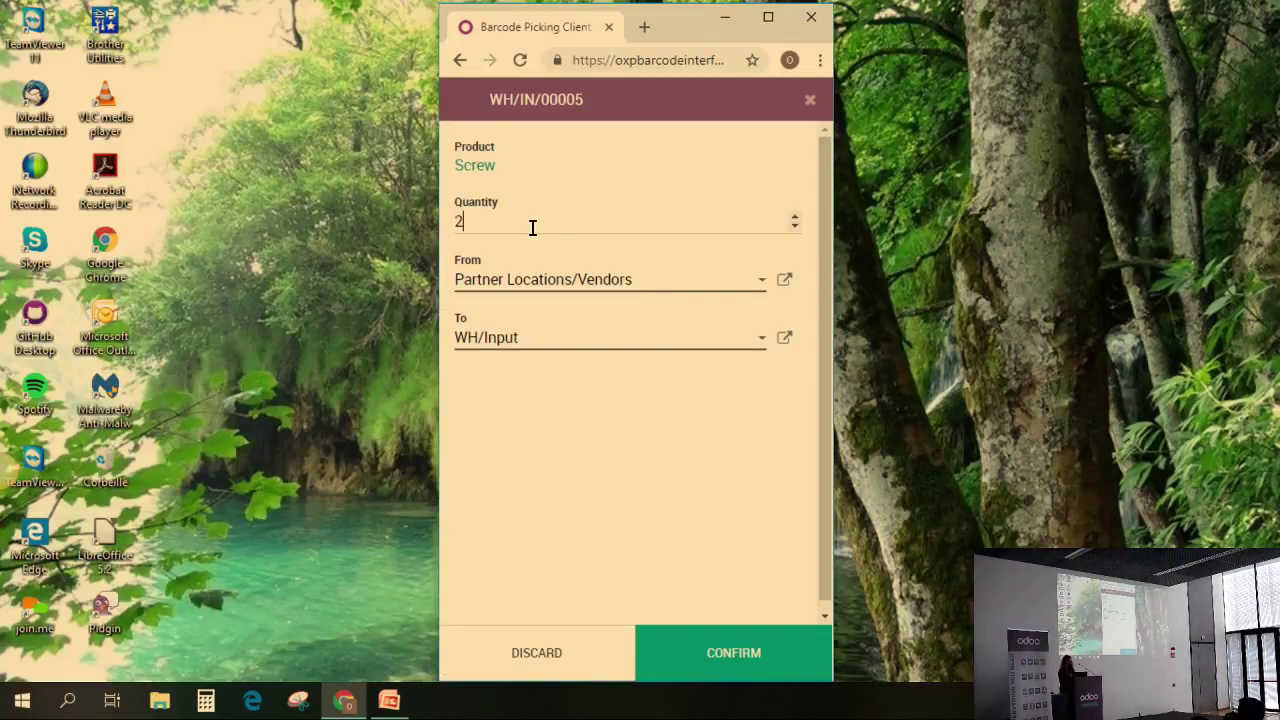
{"action": "type", "text": "0"}
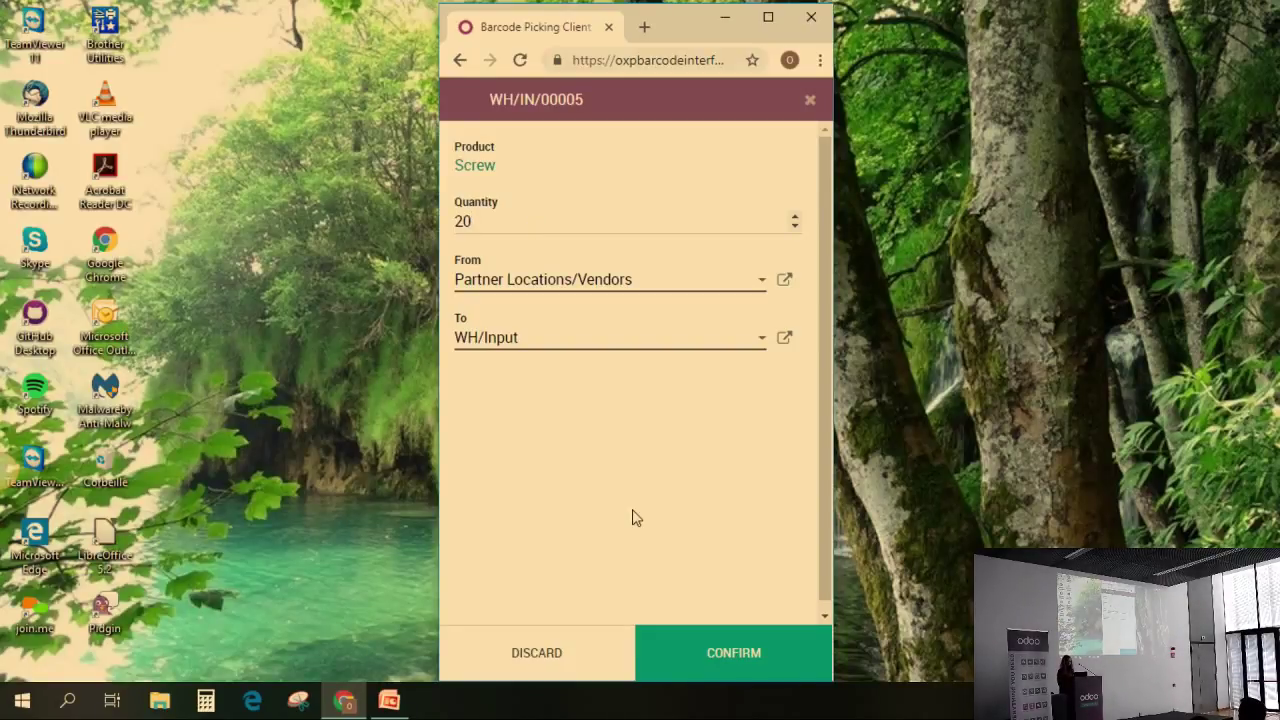
{"action": "left_click", "coordinate": [750, 645]}
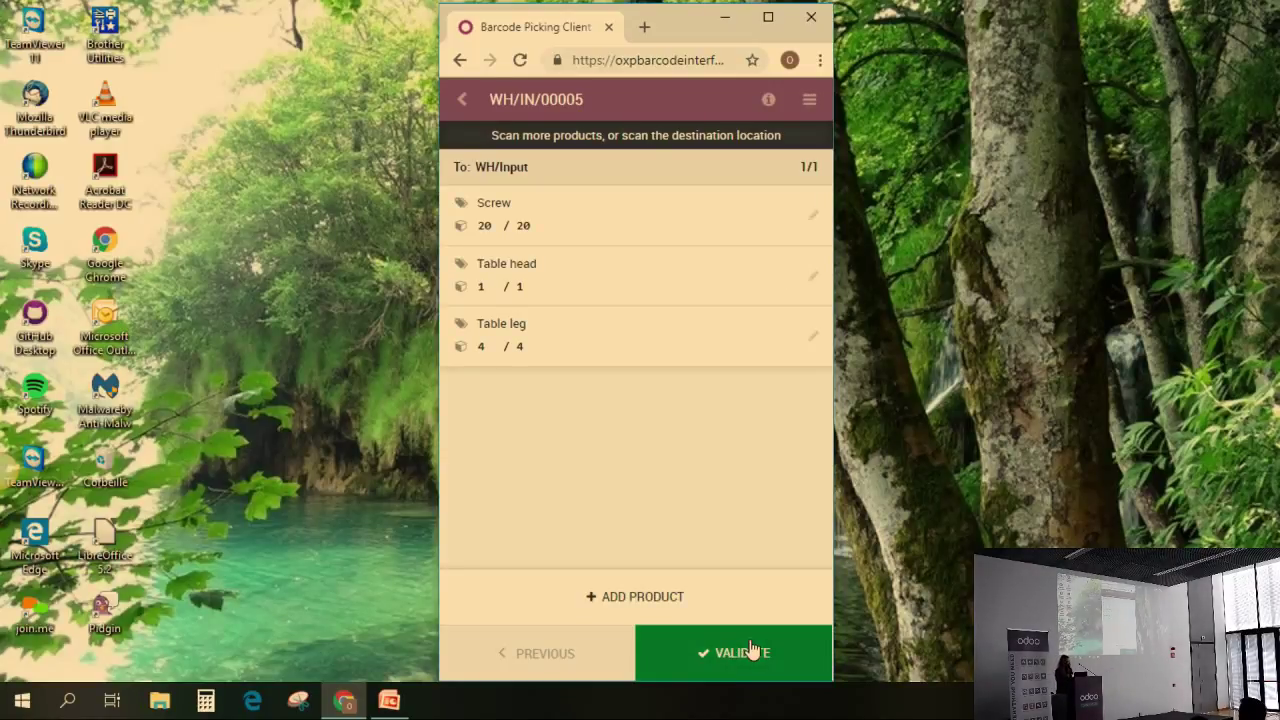
{"action": "left_click", "coordinate": [753, 650]}
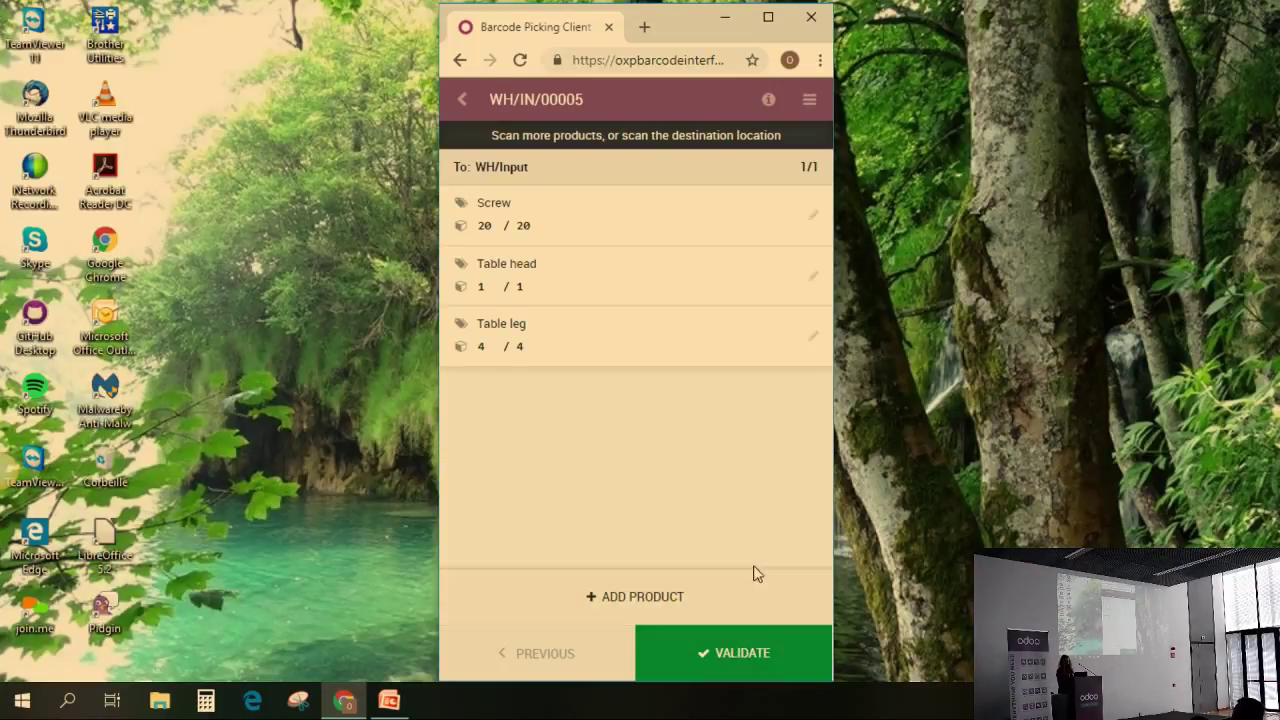
{"action": "left_click", "coordinate": [760, 640]}
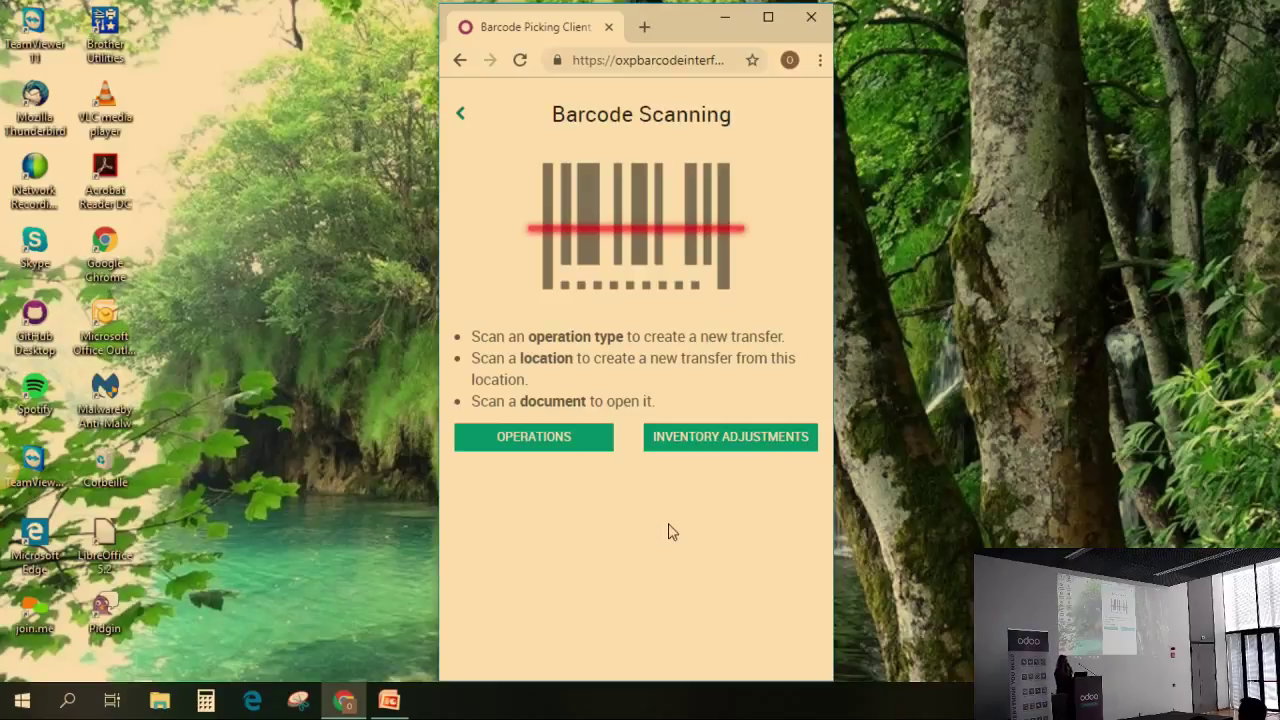
Step: Open internal transfer WH/INT/00006 from the Internal Transfers to process
{"action": "left_click", "coordinate": [533, 440]}
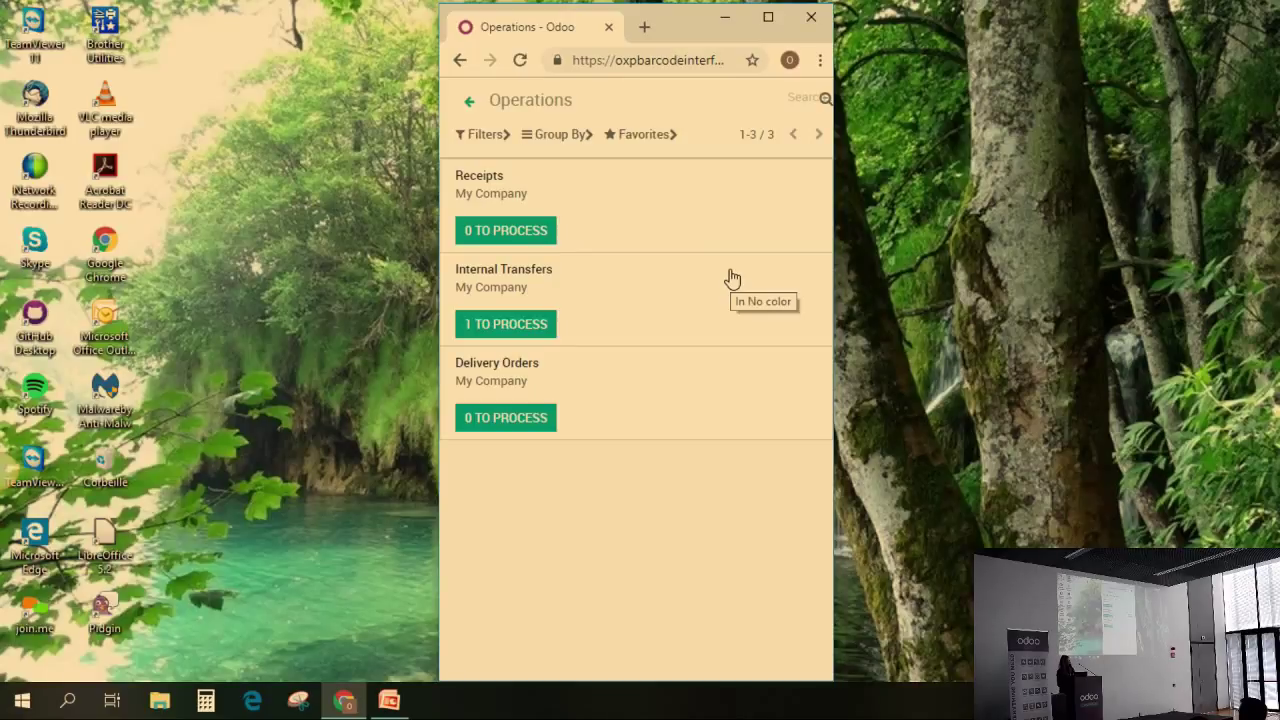
{"action": "left_click", "coordinate": [518, 331]}
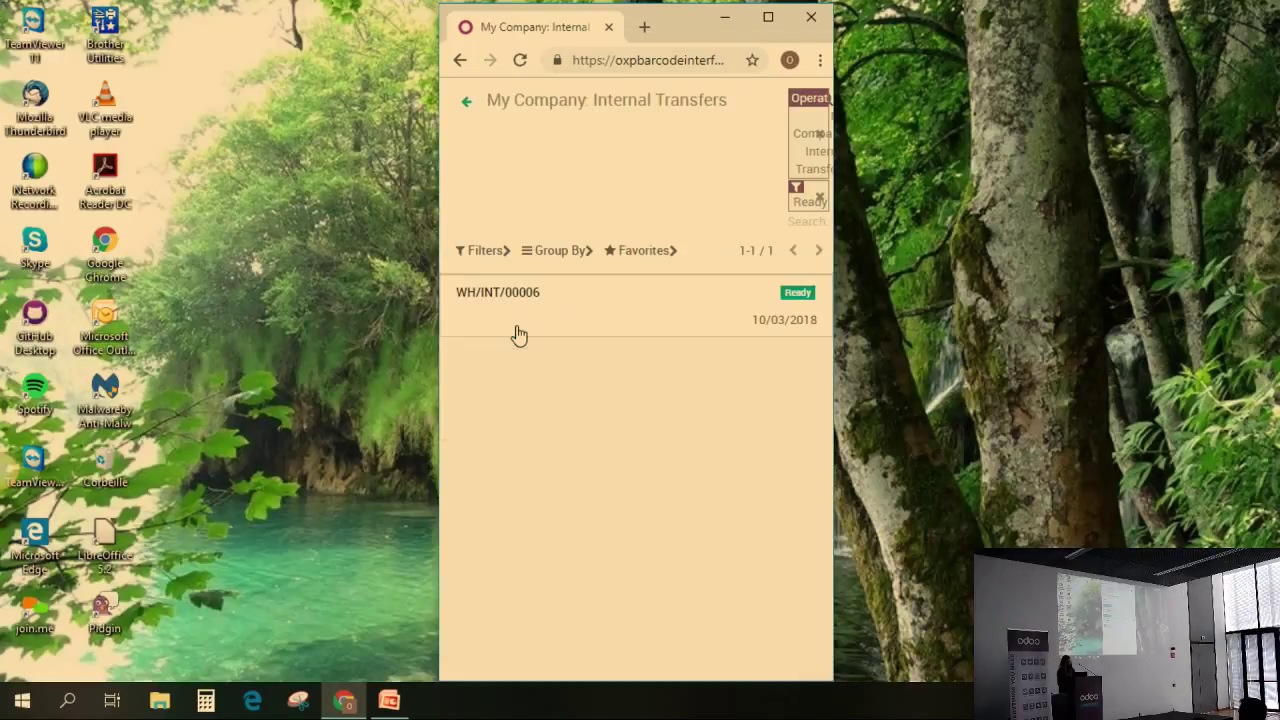
{"action": "left_click", "coordinate": [623, 314]}
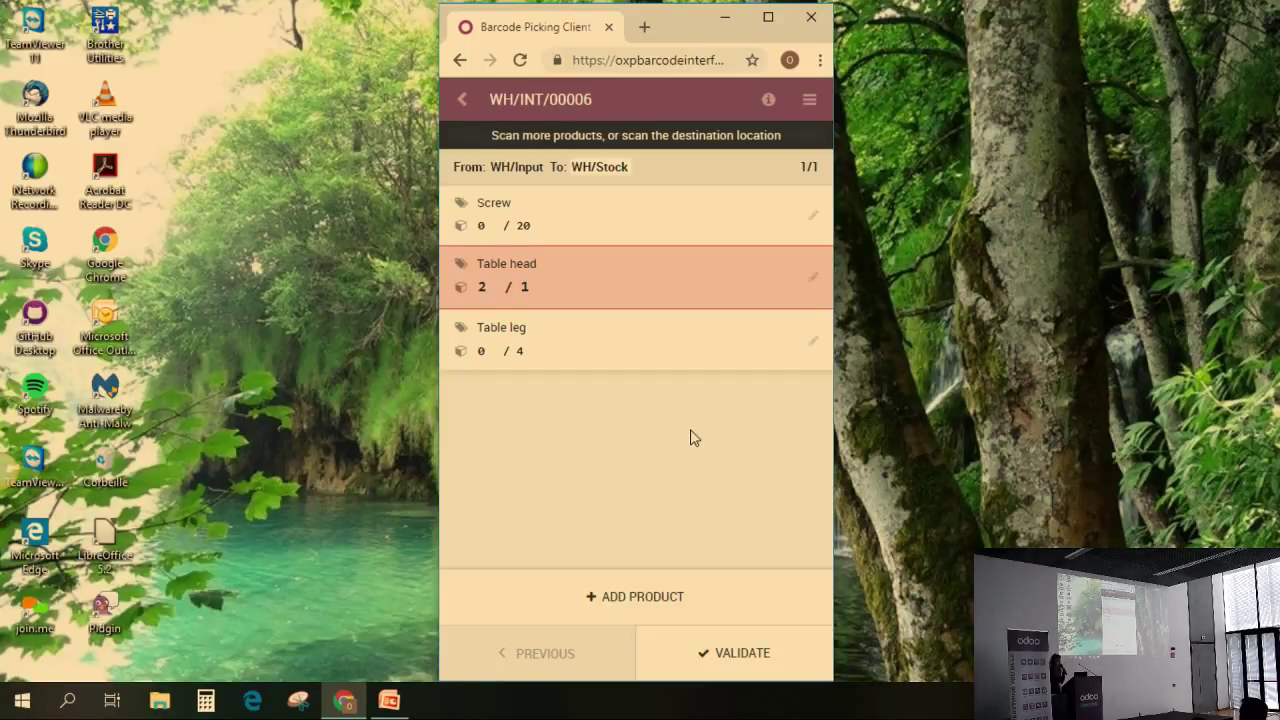
Step: Correct the over-counted Table head quantity from 2 to 1
{"action": "left_click", "coordinate": [813, 279]}
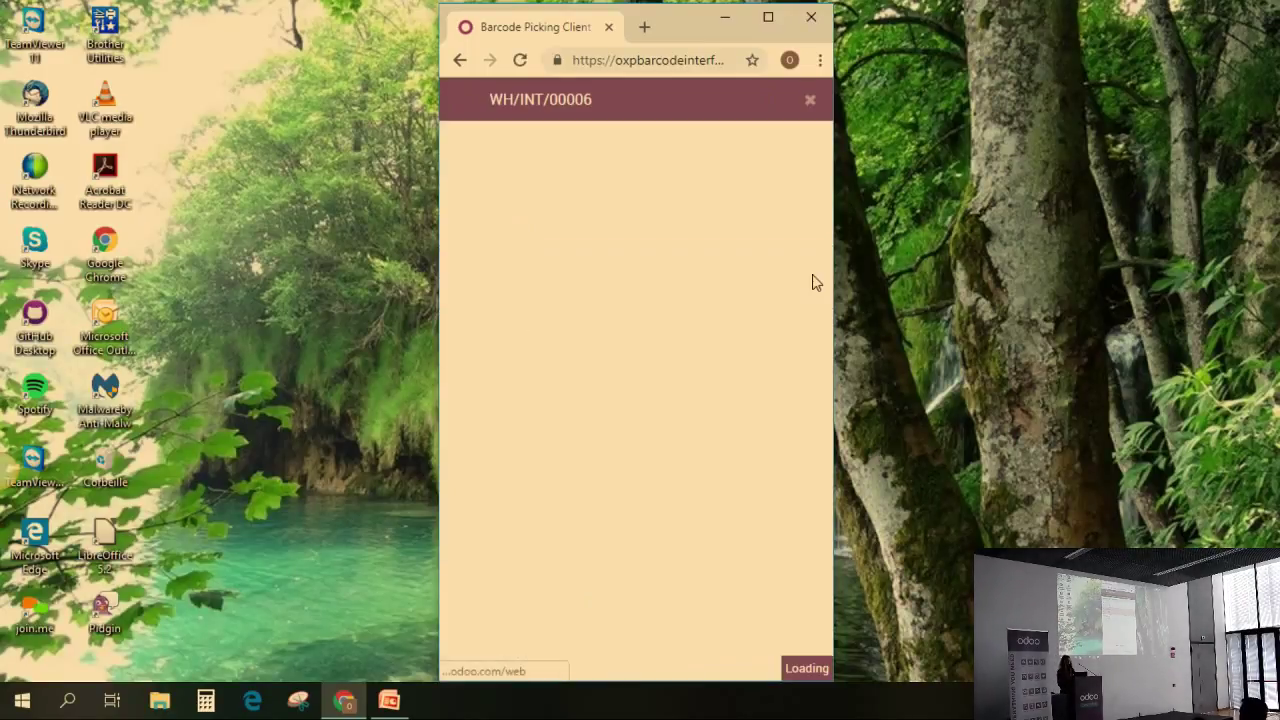
{"action": "left_click", "coordinate": [513, 222]}
{"action": "key", "text": "BackSpace"}
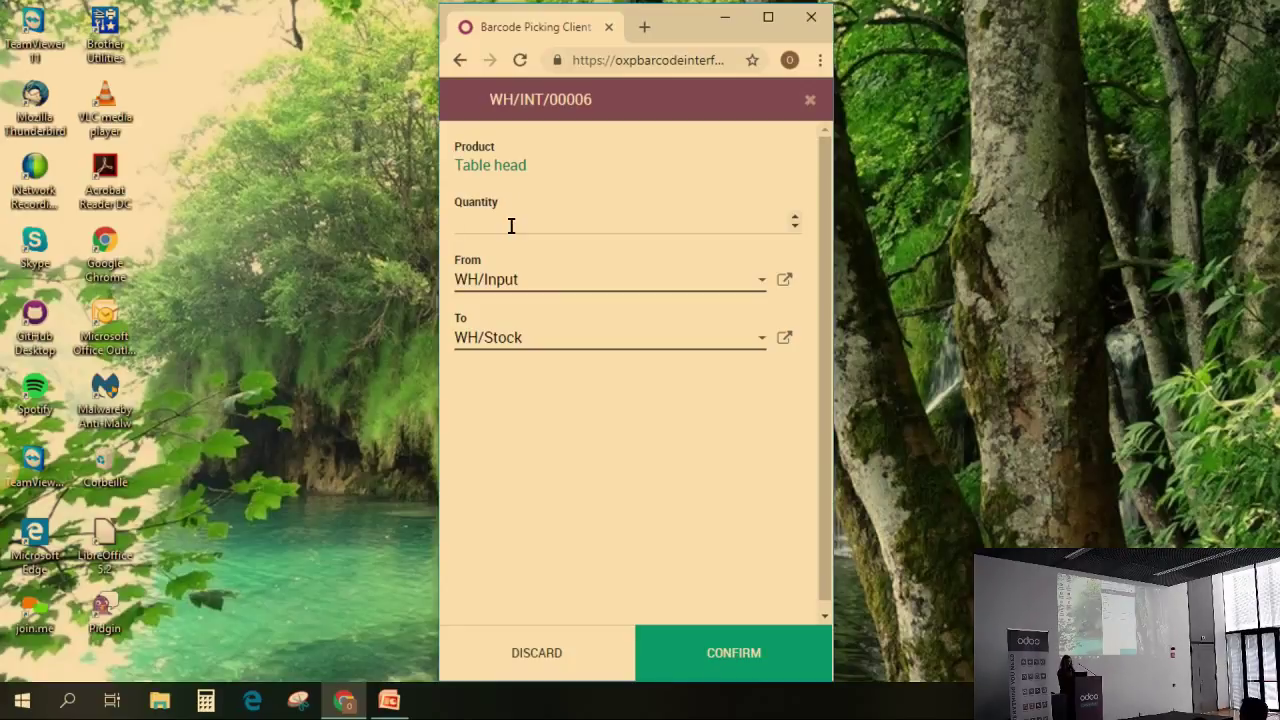
{"action": "type", "text": "1"}
{"action": "left_click", "coordinate": [705, 648]}
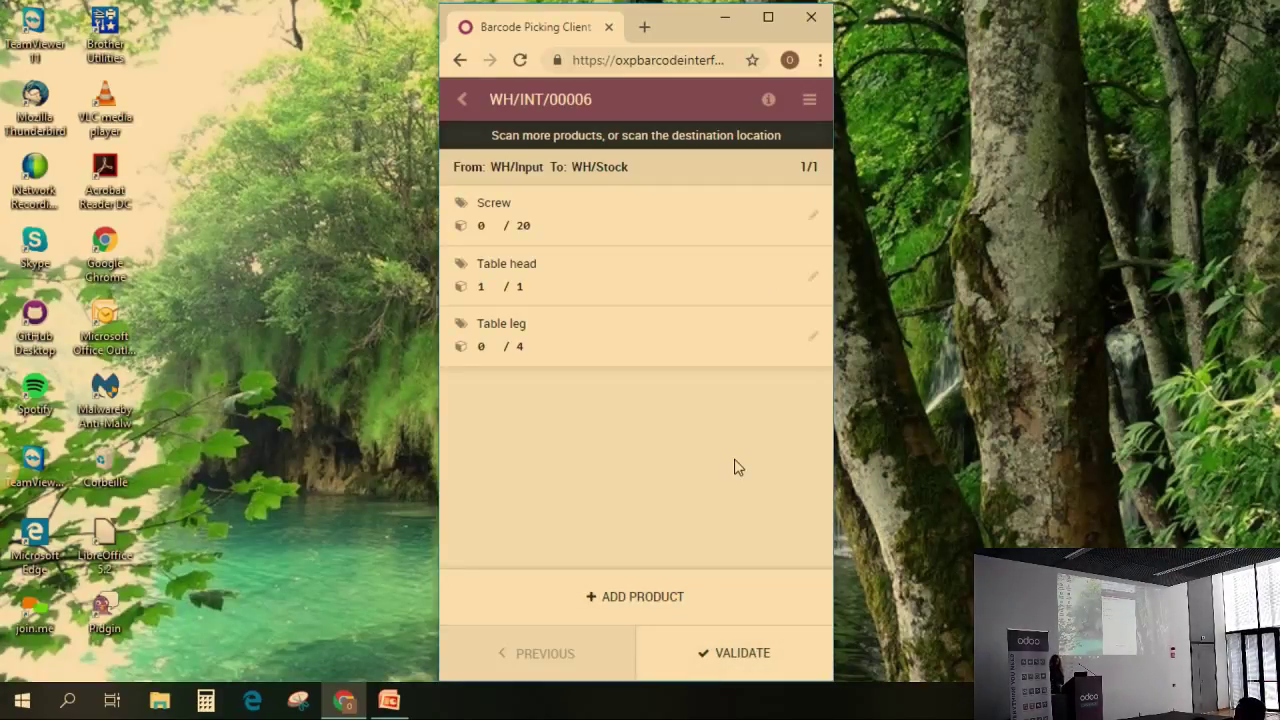
Step: Scan the remaining table legs so the Table leg line reads 4 / 4
{"action": "key", "text": "Return"}
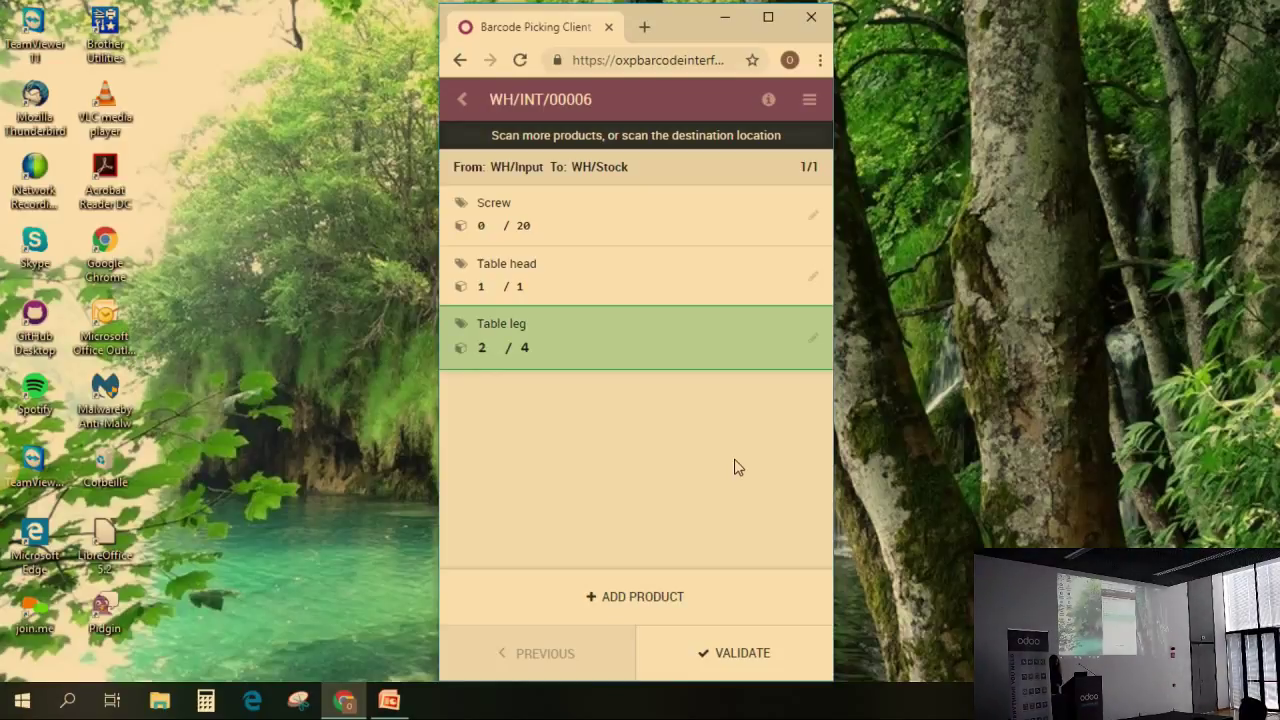
{"action": "key", "text": "Return"}
{"action": "key", "text": "Return"}
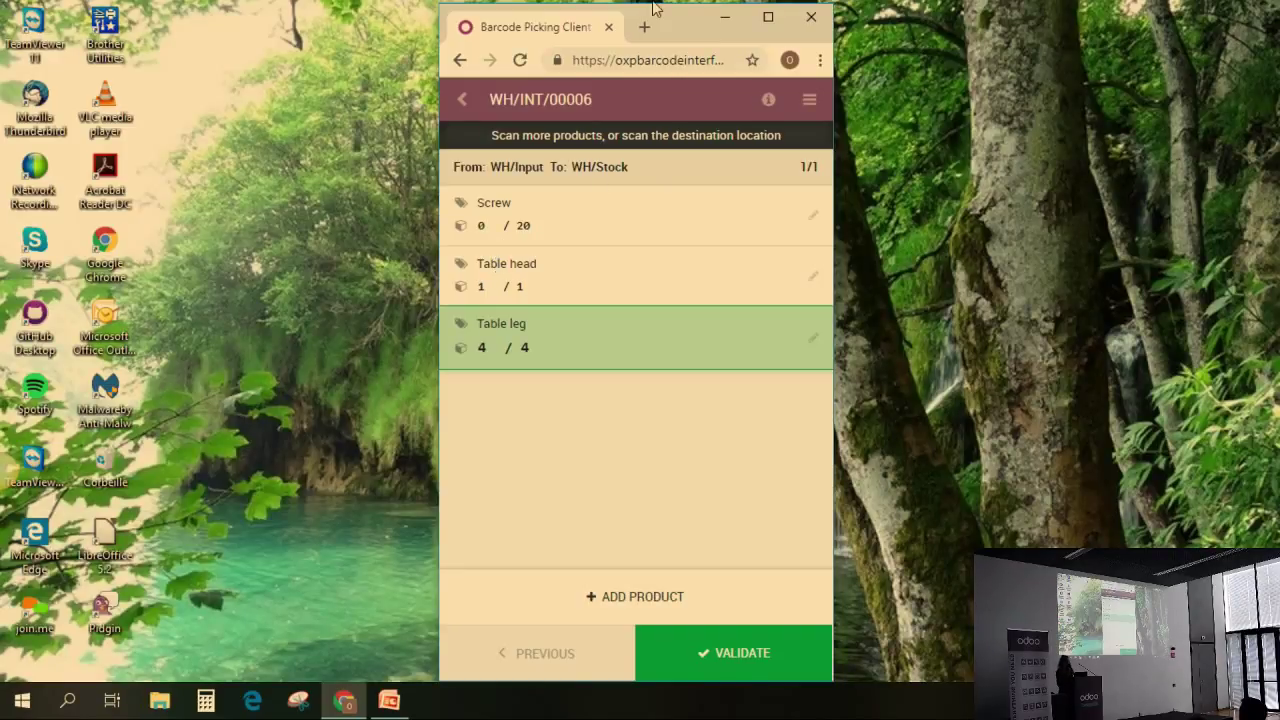
{"action": "left_click", "coordinate": [806, 102]}
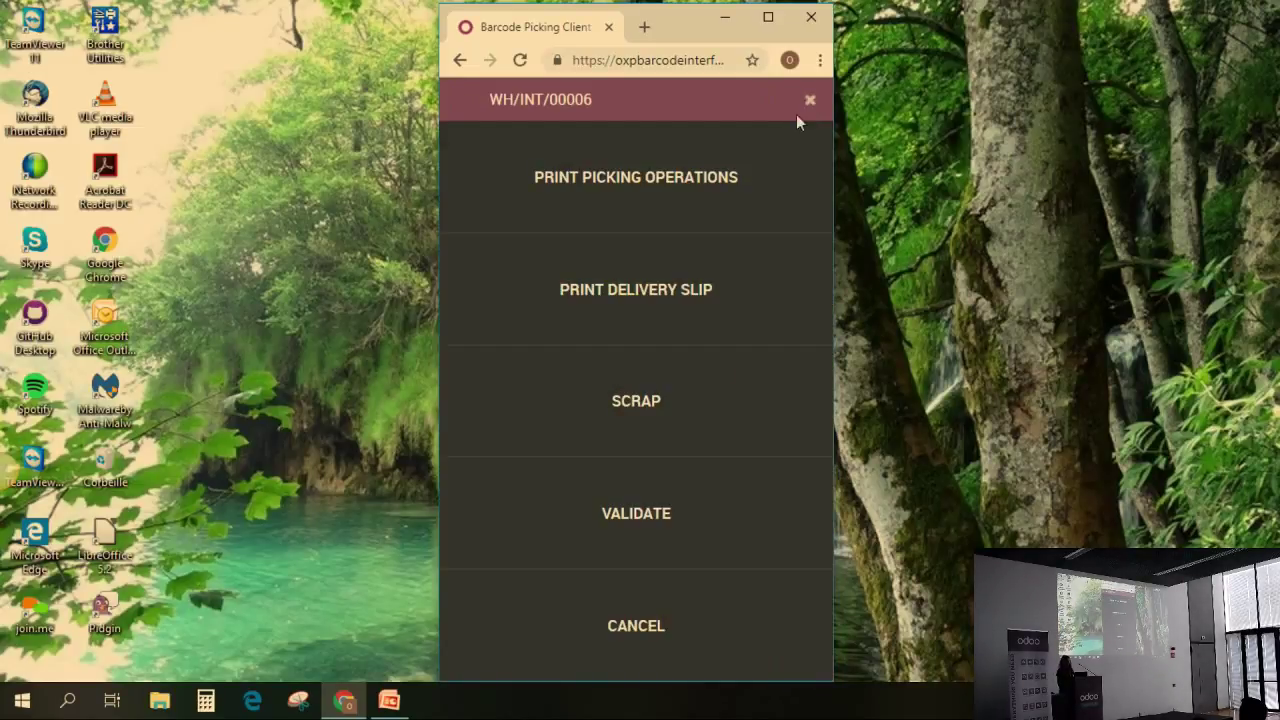
Step: Scrap 5 Screws from the transfer
{"action": "left_click", "coordinate": [698, 416]}
{"action": "left_click", "coordinate": [585, 206]}
{"action": "left_click", "coordinate": [575, 244]}
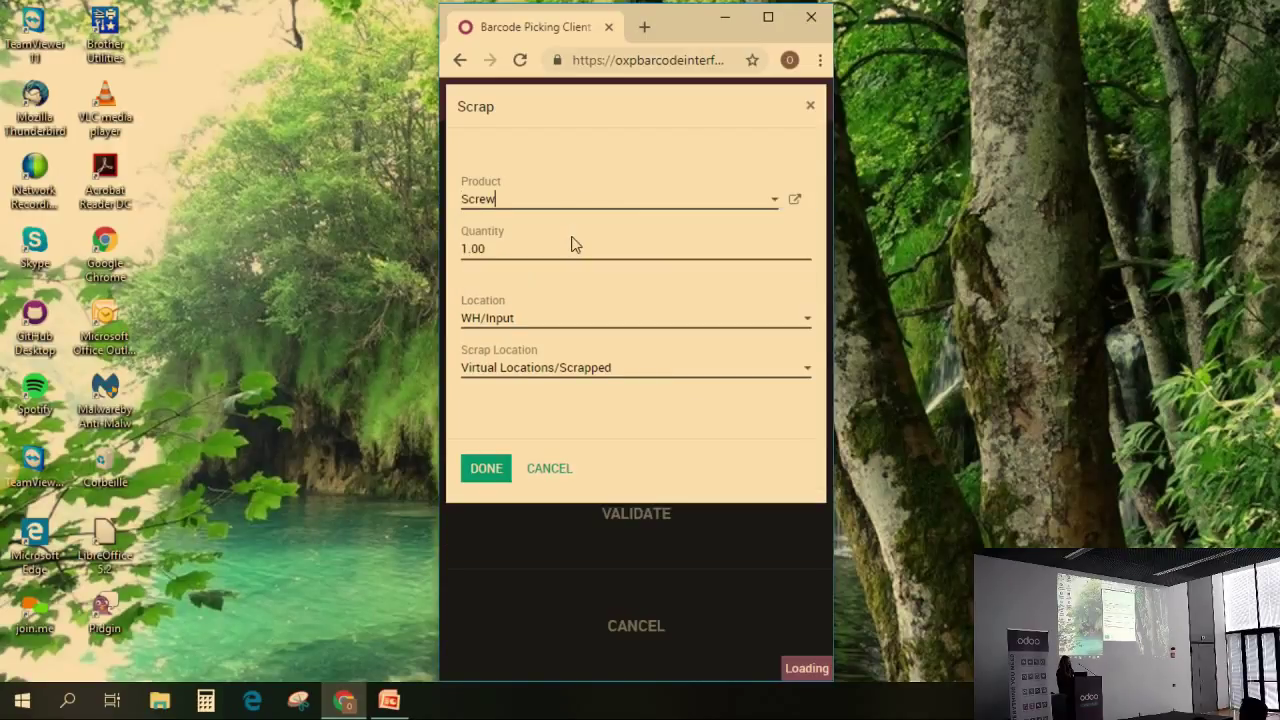
{"action": "left_click", "coordinate": [550, 243]}
{"action": "key", "text": "BackSpace"}
{"action": "key", "text": "BackSpace"}
{"action": "key", "text": "BackSpace"}
{"action": "key", "text": "BackSpace"}
{"action": "type", "text": "5"}
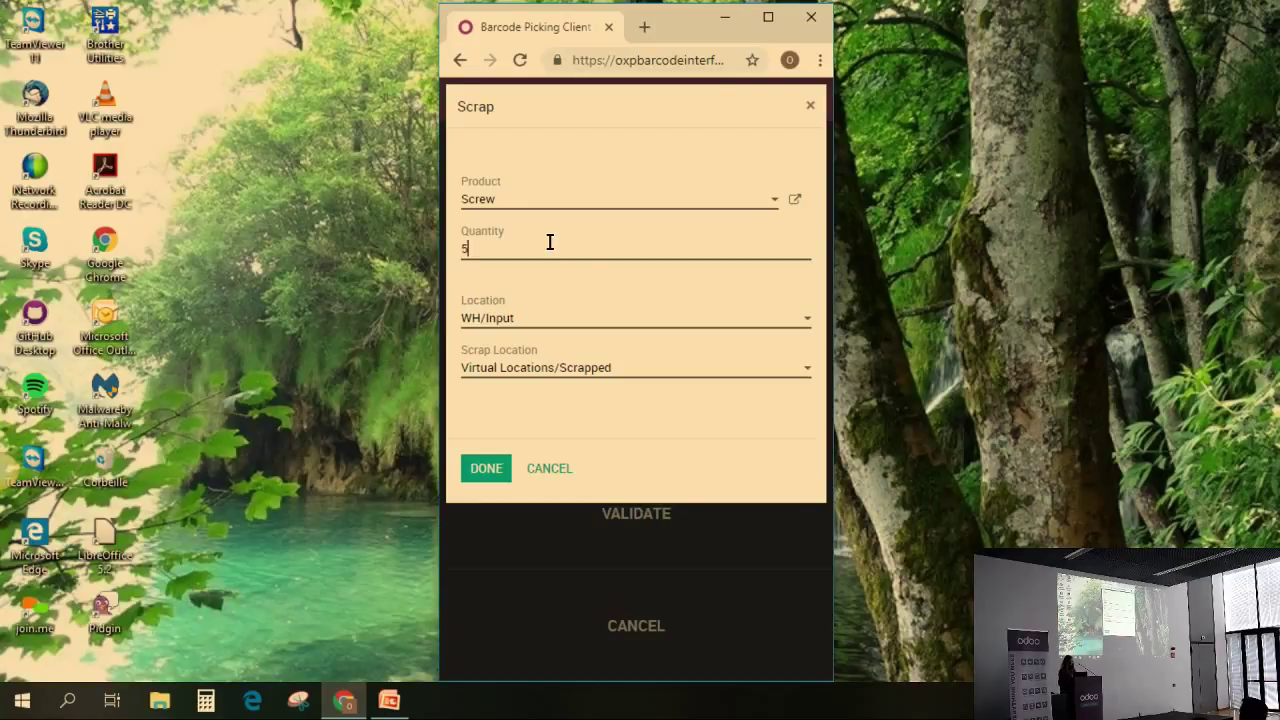
{"action": "left_click", "coordinate": [490, 472]}
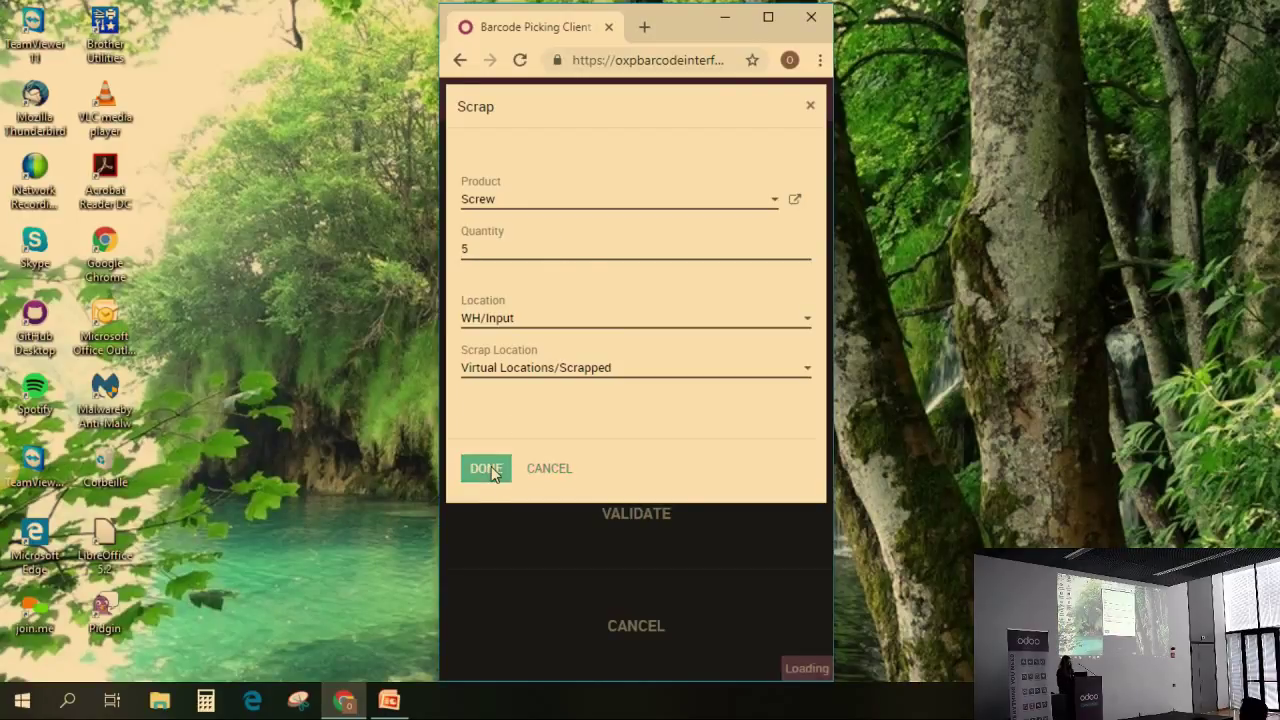
{"action": "left_click", "coordinate": [811, 102]}
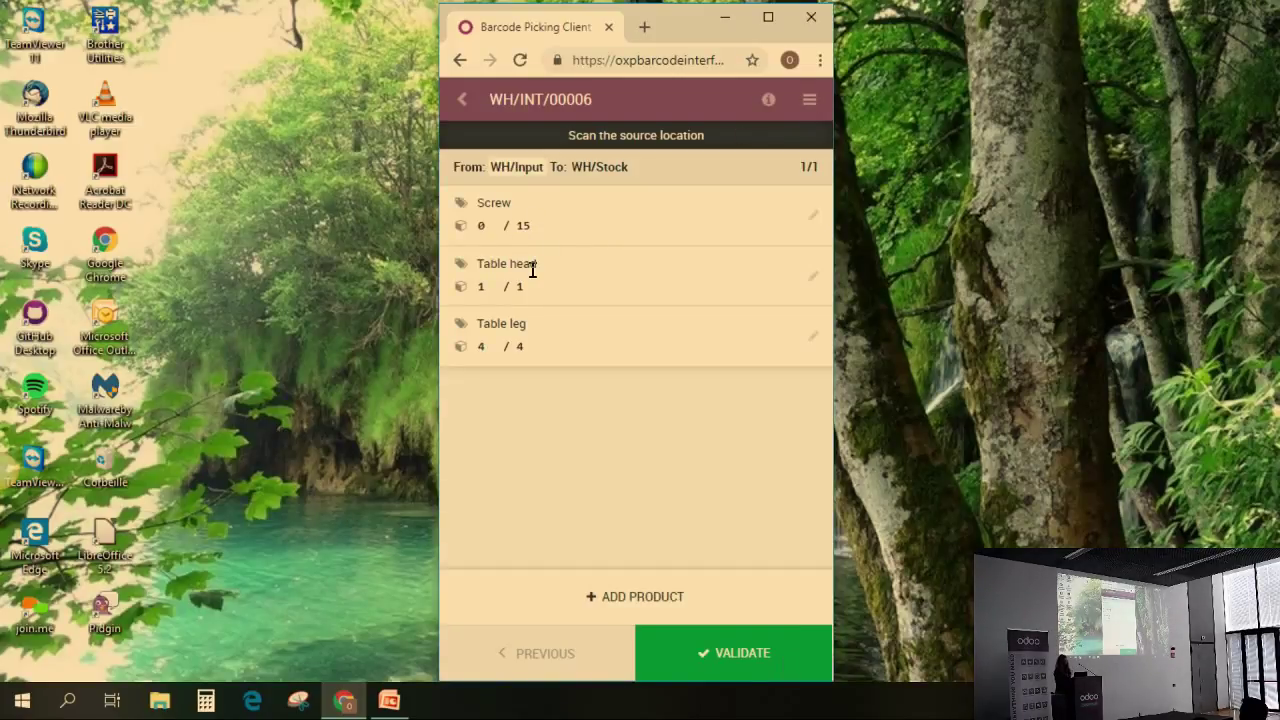
Step: Set the Screw line quantity to 15 and validate the internal transfer
{"action": "left_click", "coordinate": [815, 215]}
{"action": "left_click", "coordinate": [478, 226]}
{"action": "key", "text": "BackSpace"}
{"action": "type", "text": "15"}
{"action": "left_click", "coordinate": [720, 670]}
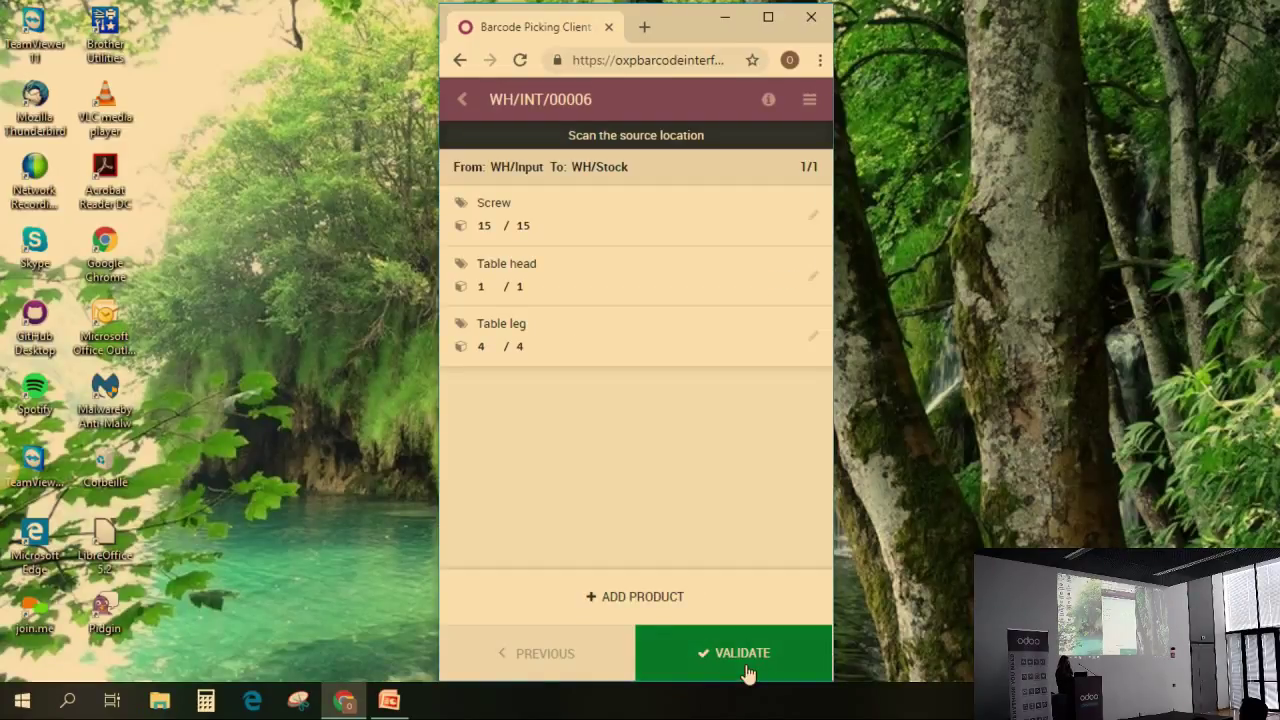
{"action": "left_click", "coordinate": [742, 660]}
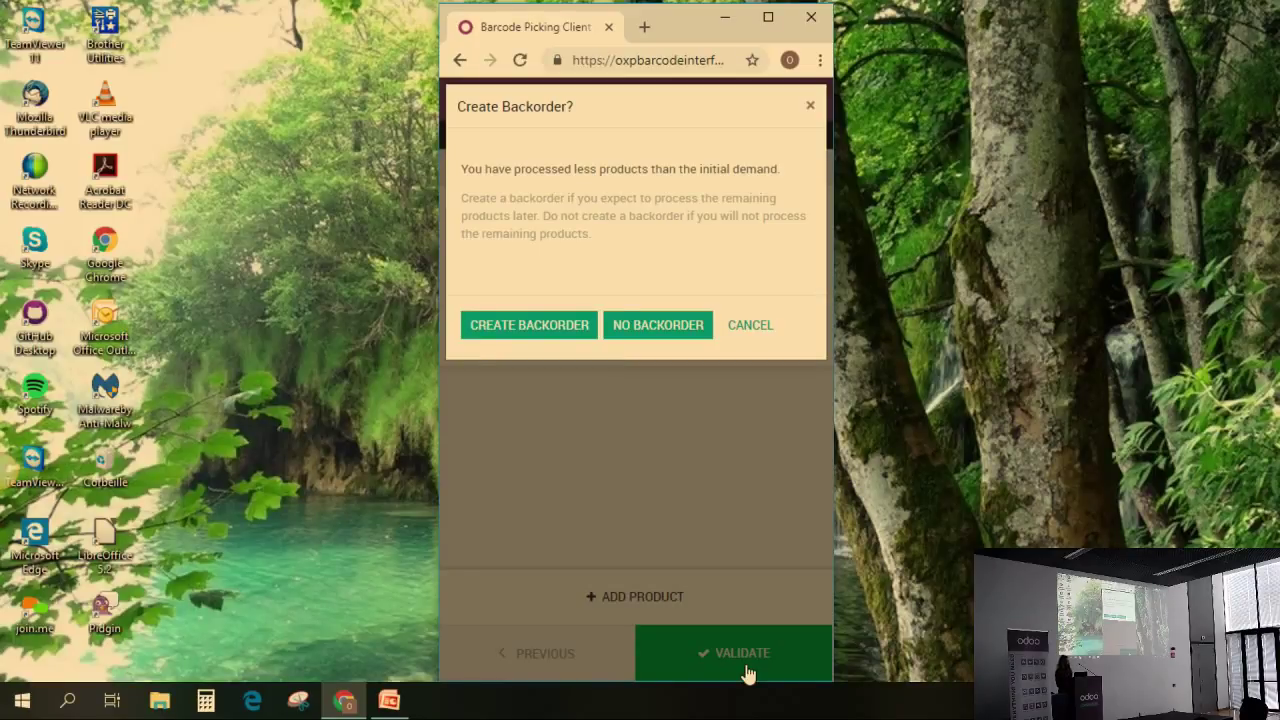
Step: Finish the transfer with No Backorder, return home, and scan WH/OUT/00003 to open it
{"action": "left_click", "coordinate": [657, 323]}
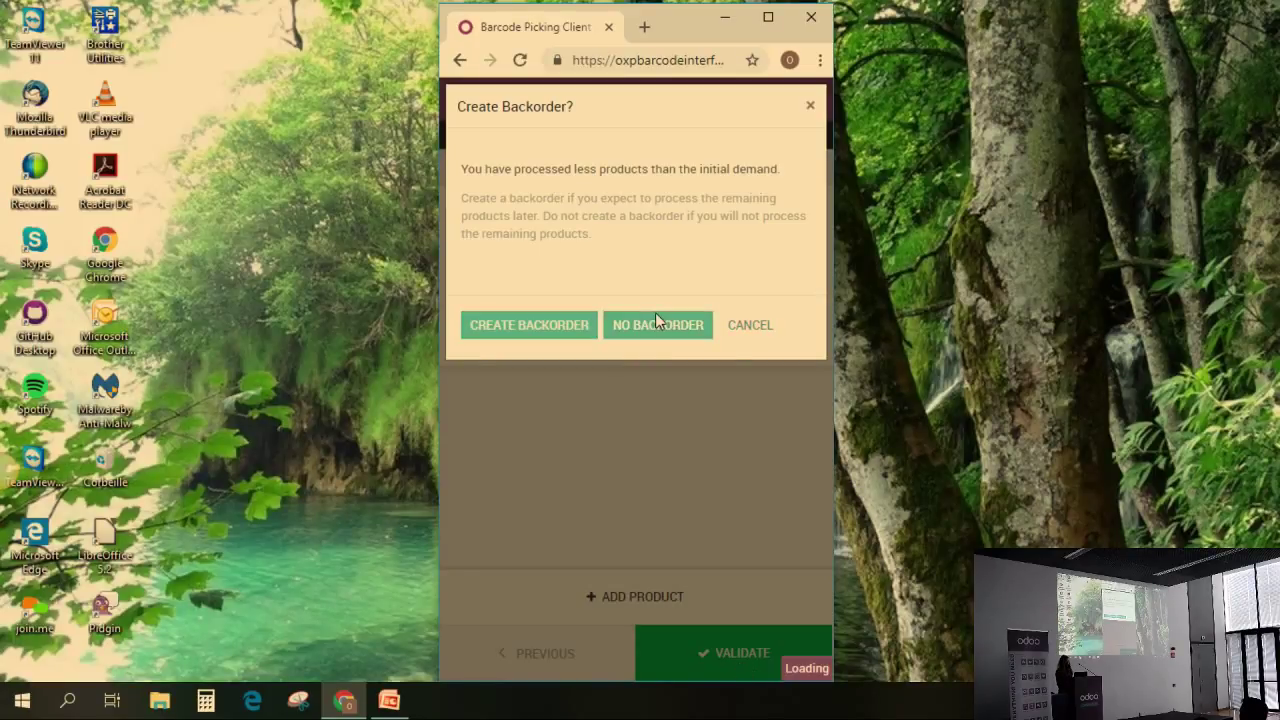
{"action": "left_click", "coordinate": [466, 101]}
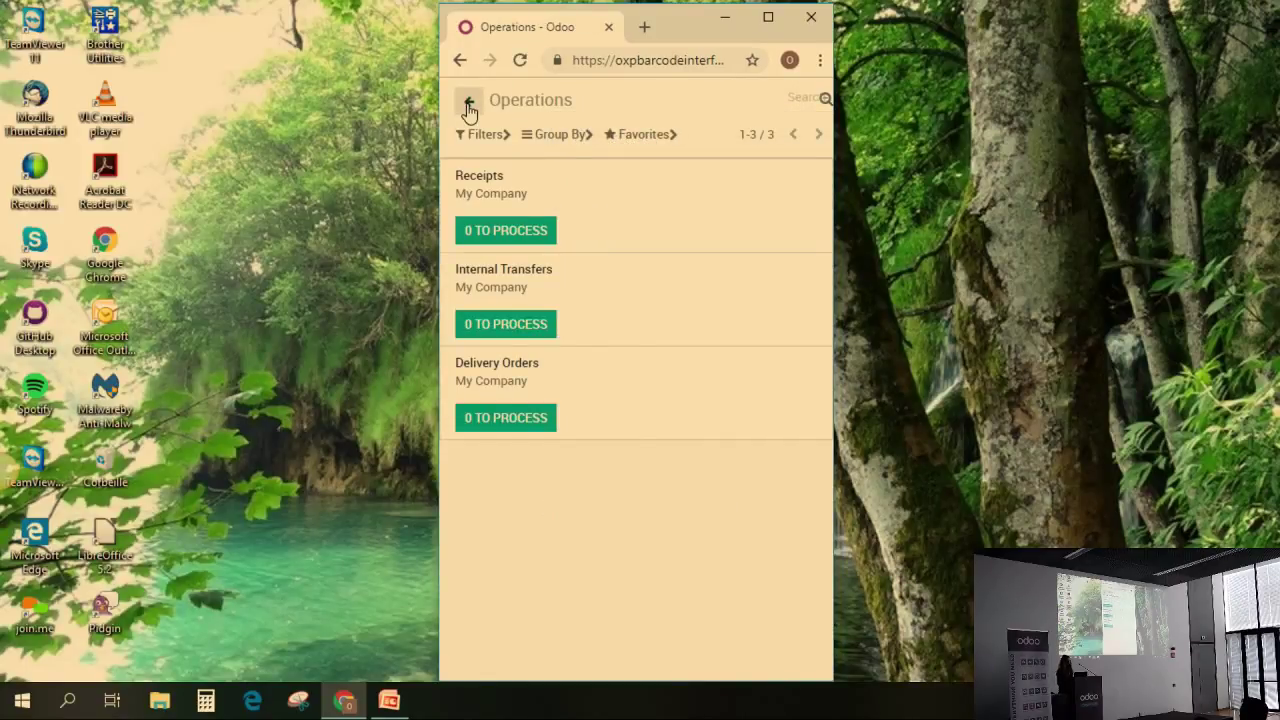
{"action": "left_click", "coordinate": [468, 104]}
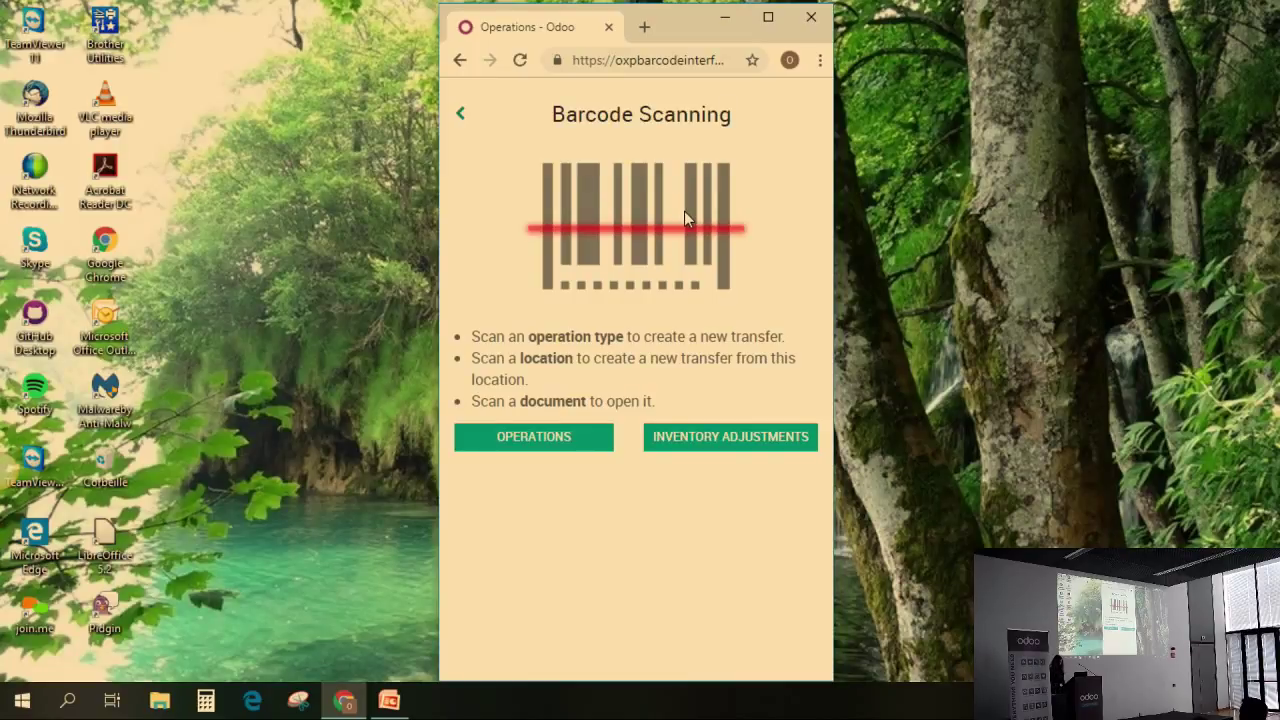
{"action": "type", "text": "WH/OUT/00003"}
{"action": "key", "text": "Return"}
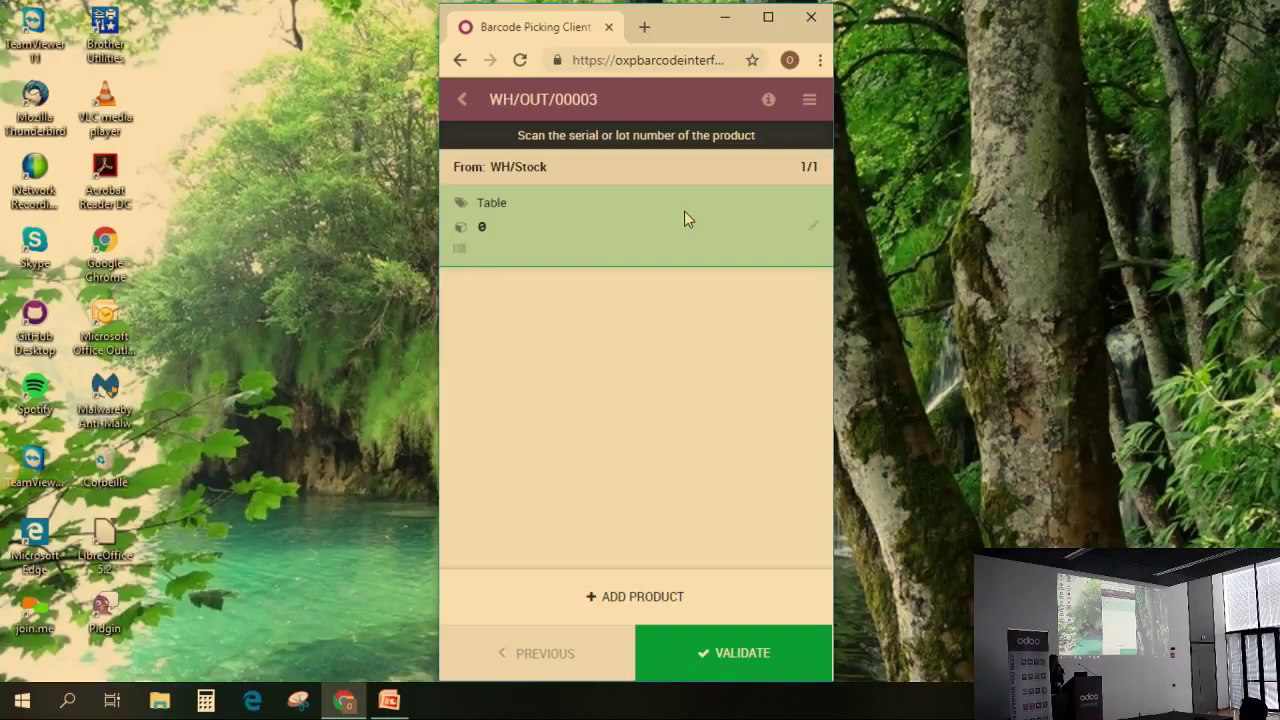
Step: Scan lot 0000001 until the Table quantity reaches 4, then validate WH/OUT/00003
{"action": "type", "text": "0000001"}
{"action": "key", "text": "Return"}
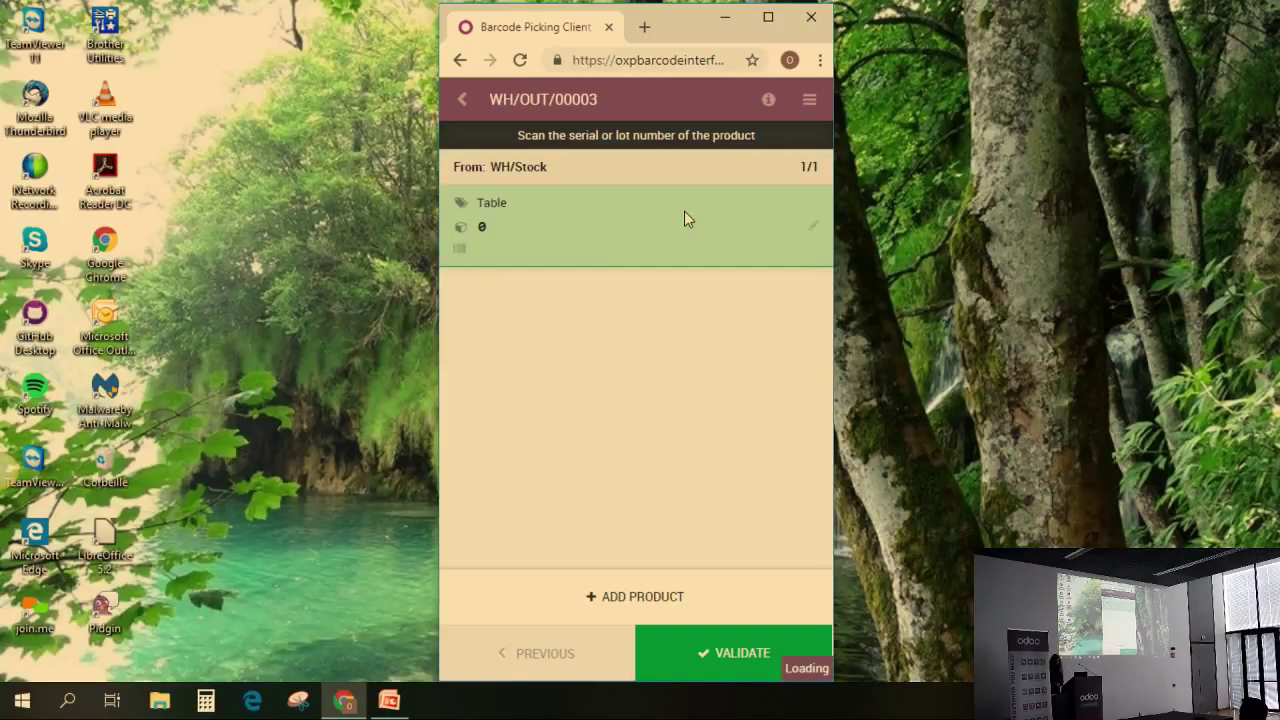
{"action": "type", "text": "0000001"}
{"action": "key", "text": "Return"}
{"action": "type", "text": "0000001"}
{"action": "key", "text": "Return"}
{"action": "type", "text": "0000001"}
{"action": "key", "text": "Return"}
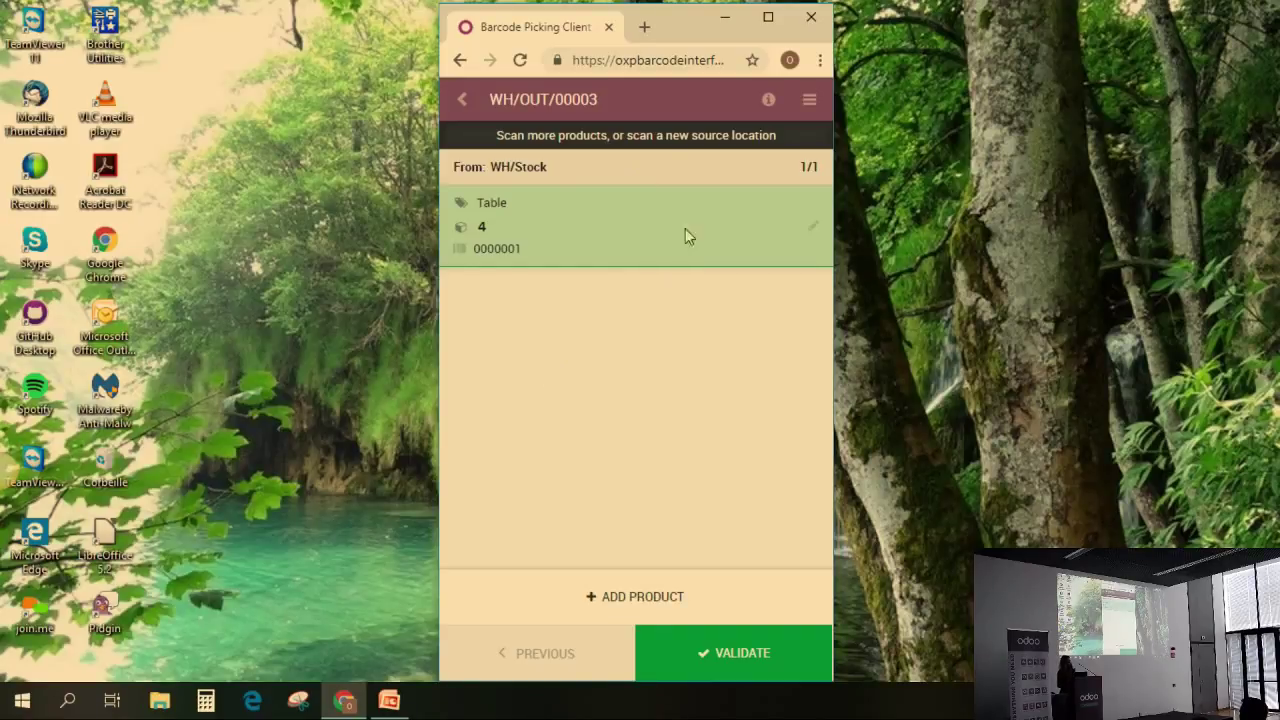
{"action": "left_click", "coordinate": [743, 676]}
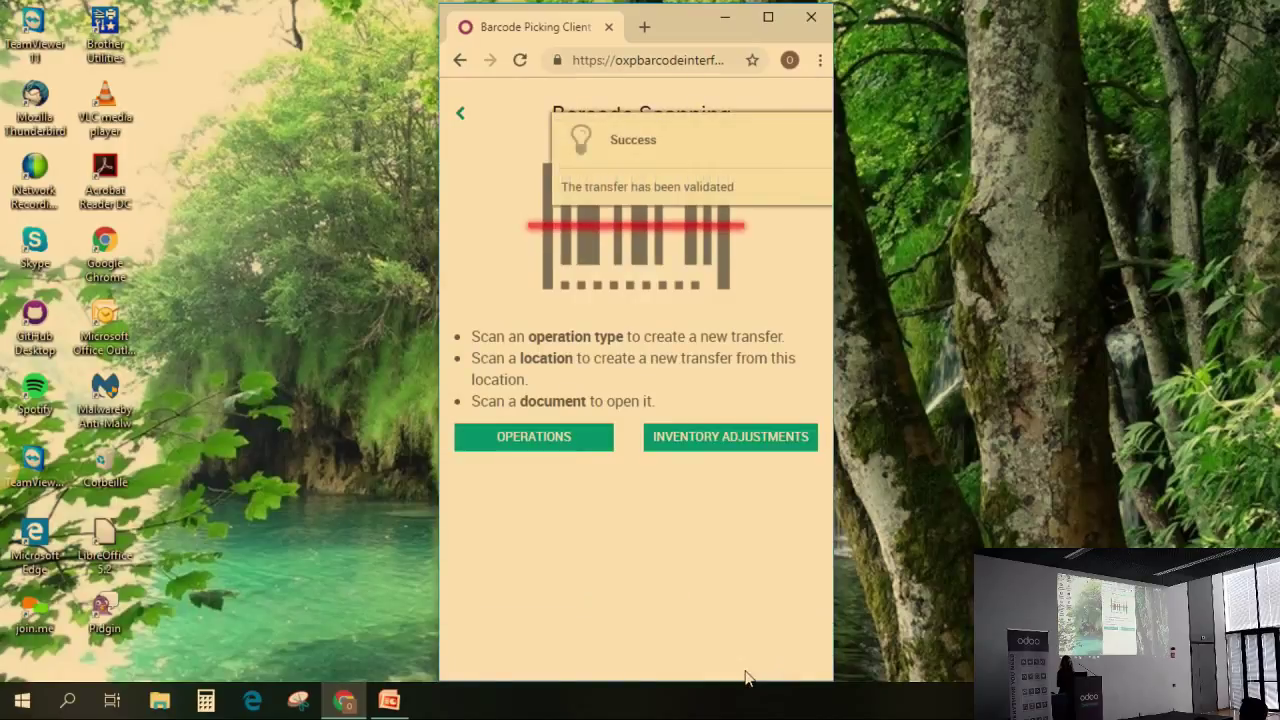